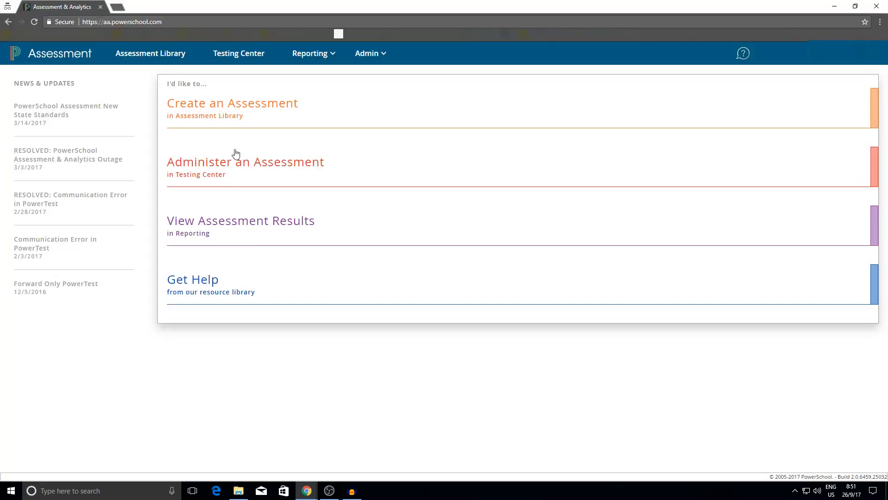
# Step: Open the Testing Center and set the location to Sunman Elementary School
pyautogui.click(252, 59)
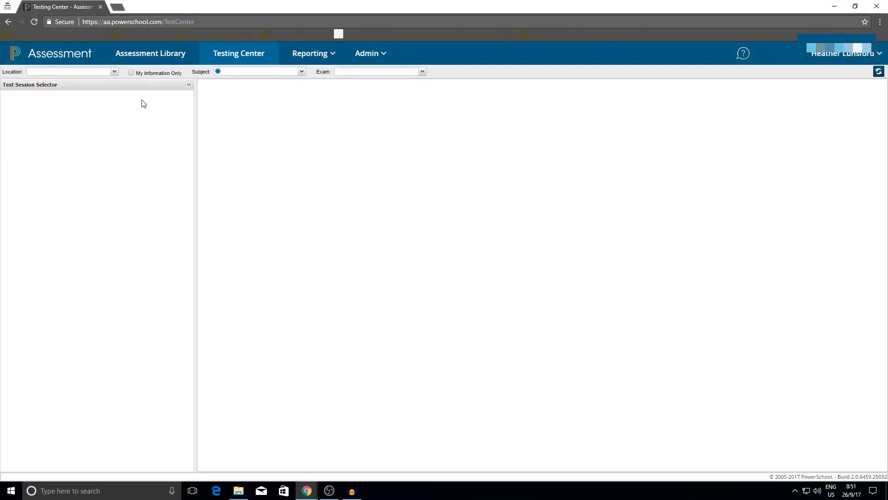
pyautogui.click(107, 71)
pyautogui.click(84, 81)
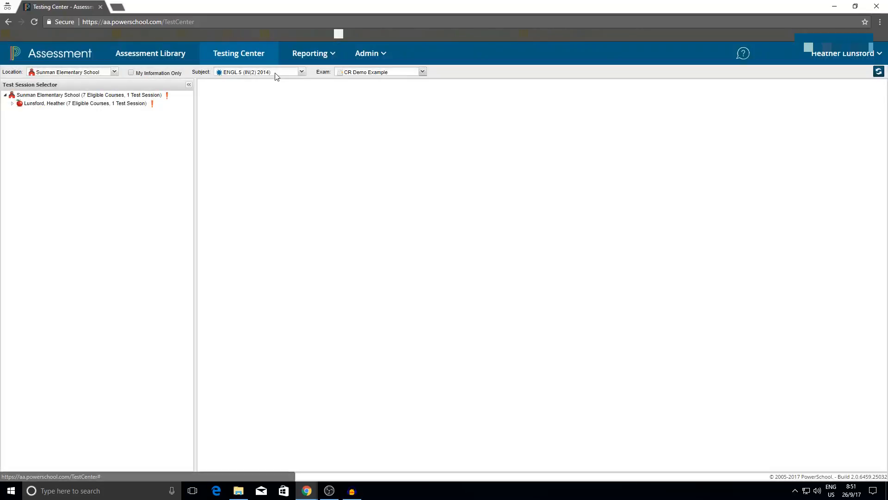
# Step: Set the subject to ENGL.5 (IN(2) 2014) and the exam to CR Demo Example
pyautogui.click(278, 73)
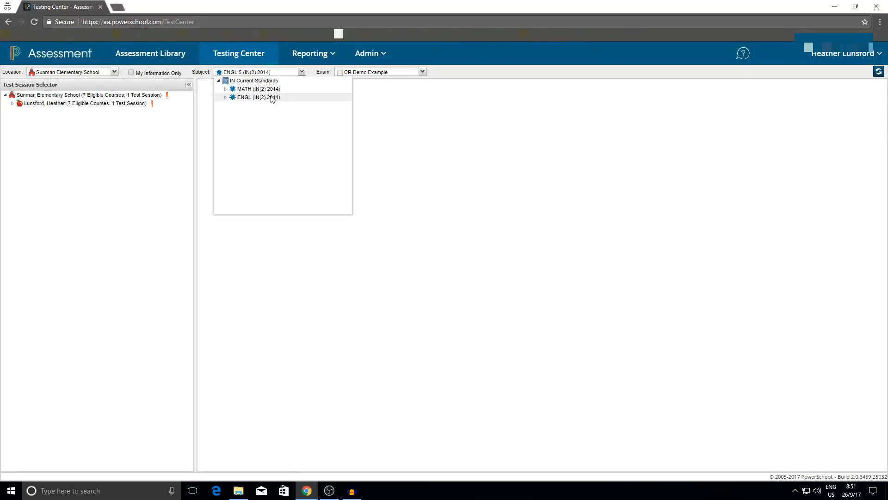
pyautogui.click(267, 102)
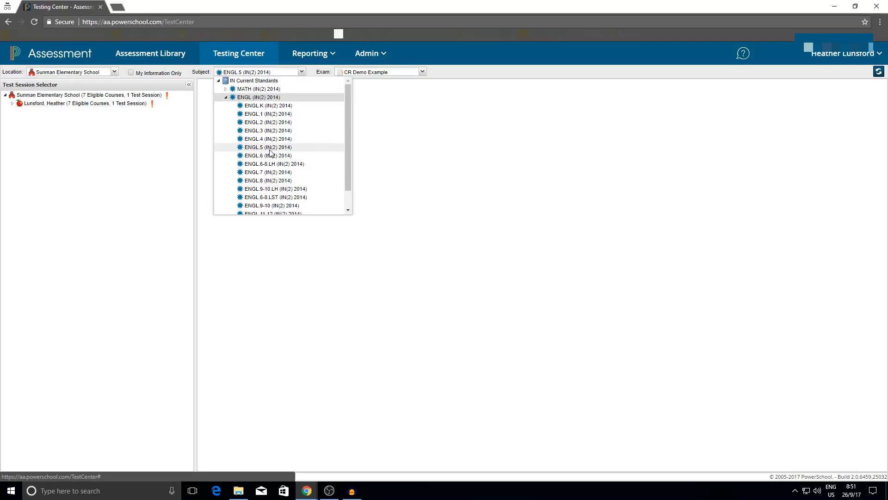
pyautogui.click(259, 156)
pyautogui.click(400, 73)
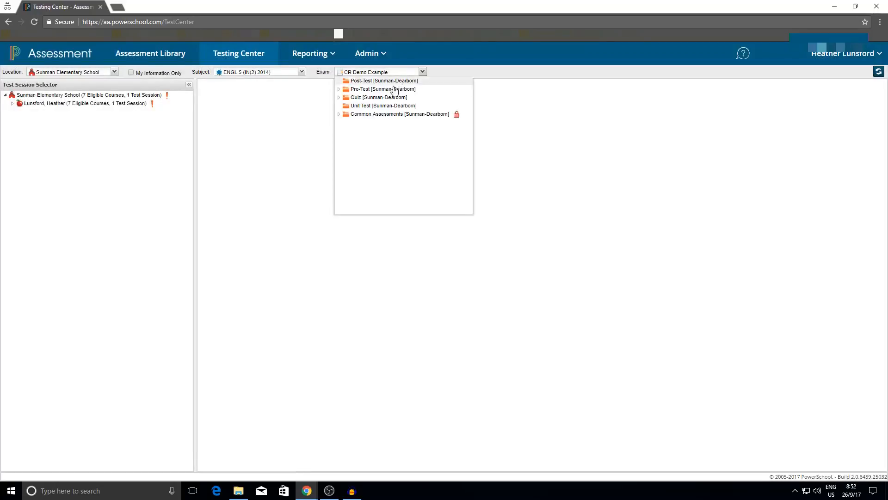
pyautogui.click(391, 89)
pyautogui.click(379, 131)
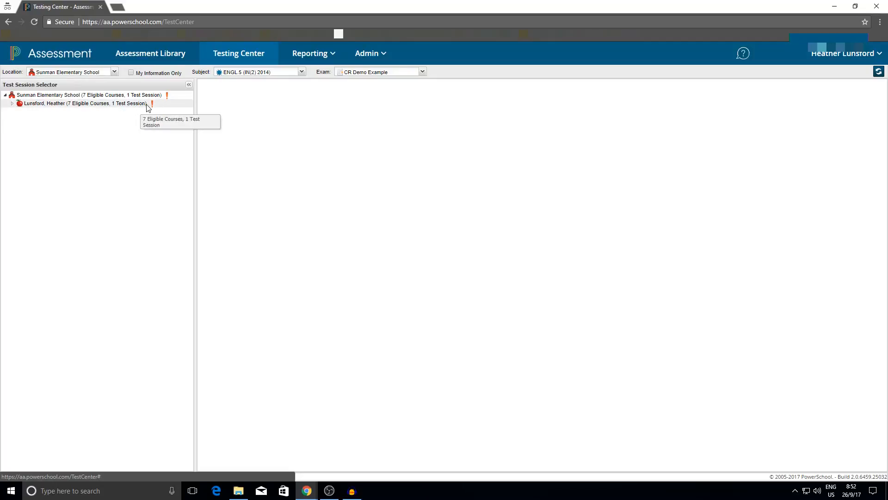
# Step: Open the teacher's LANGUAGE ARTS GRADE 5 LAG5-3 test session and start scoring the completed test of the fifth student listed
pyautogui.doubleClick(32, 104)
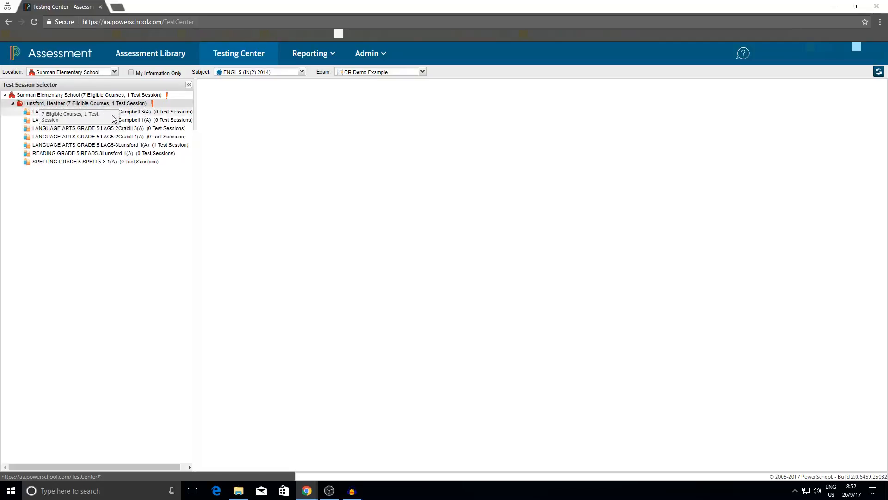
pyautogui.click(150, 146)
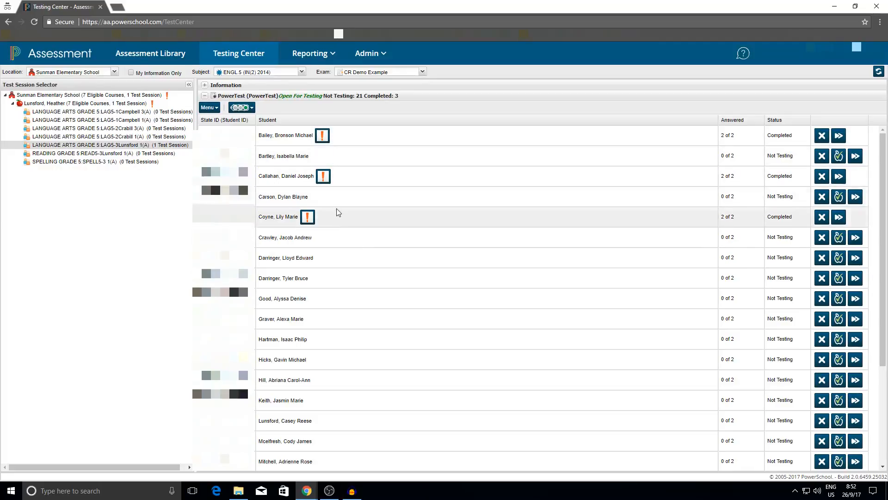
pyautogui.click(307, 218)
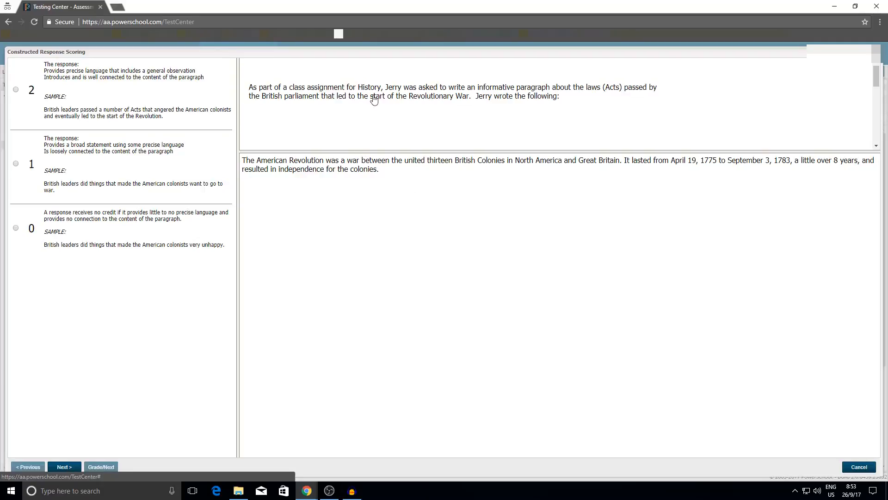
# Step: Review the prompt about revising Jerry's topic sentence and grade the student's response with a score of 2
pyautogui.scroll(-1, 401, 91)
pyautogui.scroll(-10, 401, 91)
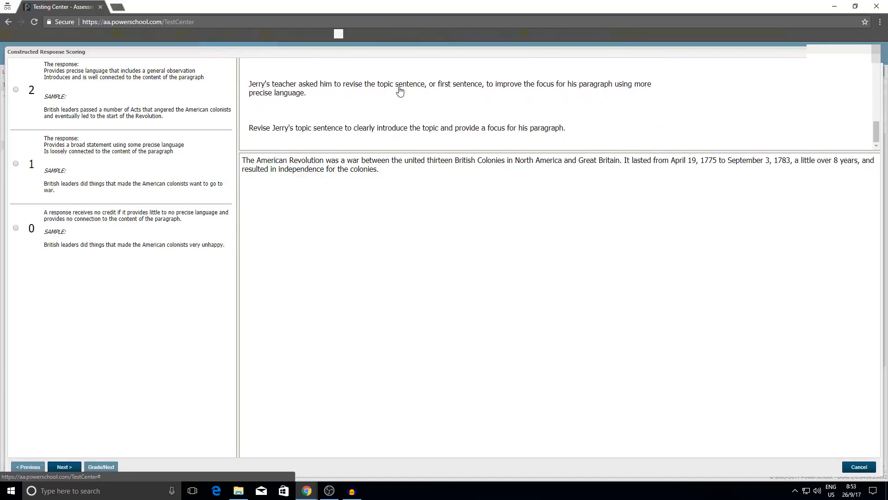
pyautogui.scroll(10, 425, 104)
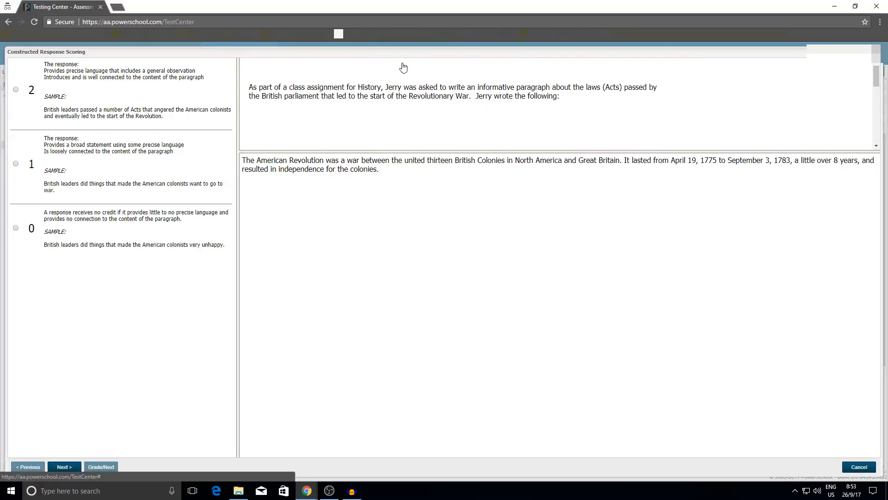
pyautogui.scroll(-3, 404, 91)
pyautogui.scroll(-6, 402, 90)
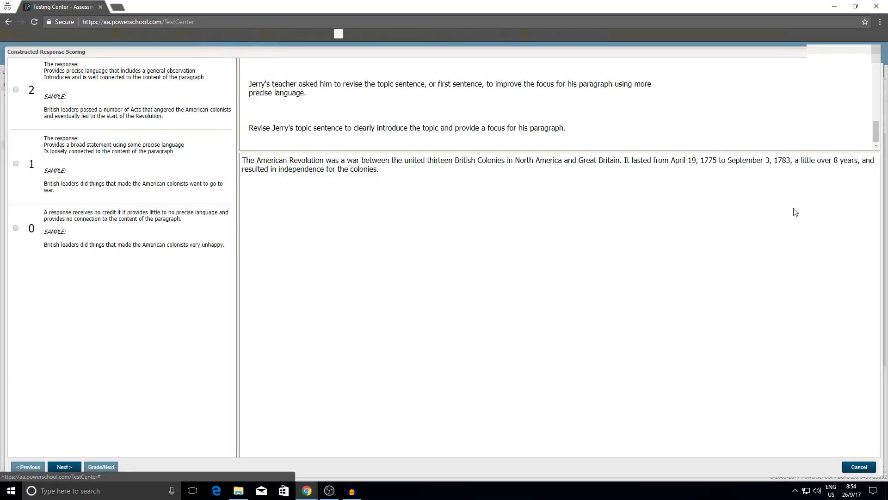
pyautogui.click(15, 90)
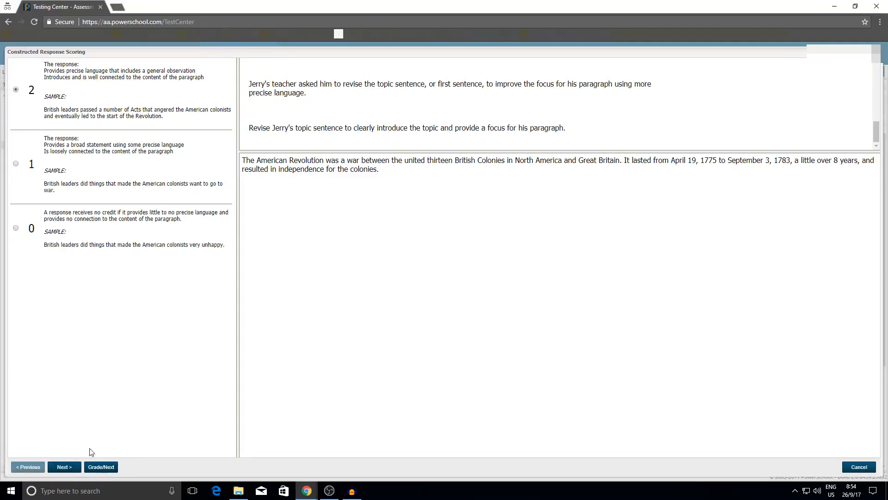
pyautogui.click(107, 468)
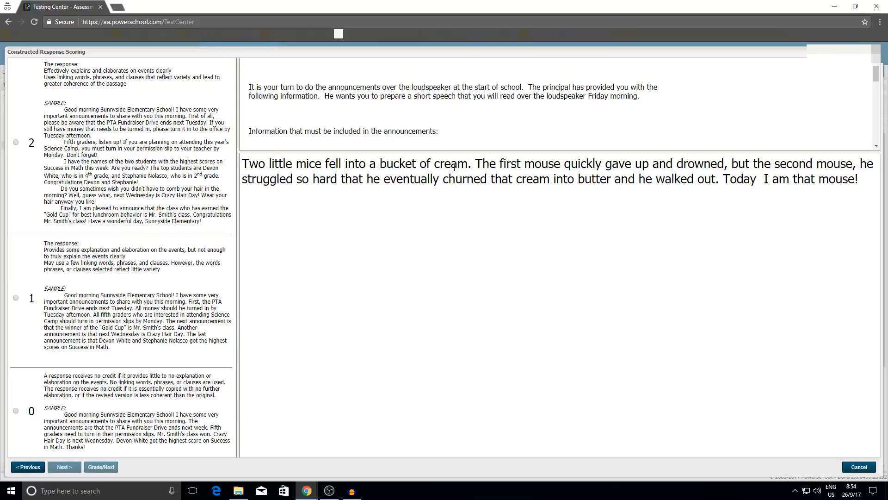
# Step: Review the loudspeaker announcement prompt, grade the student's response with a score of 0, and finish scoring the test
pyautogui.scroll(-10, 342, 102)
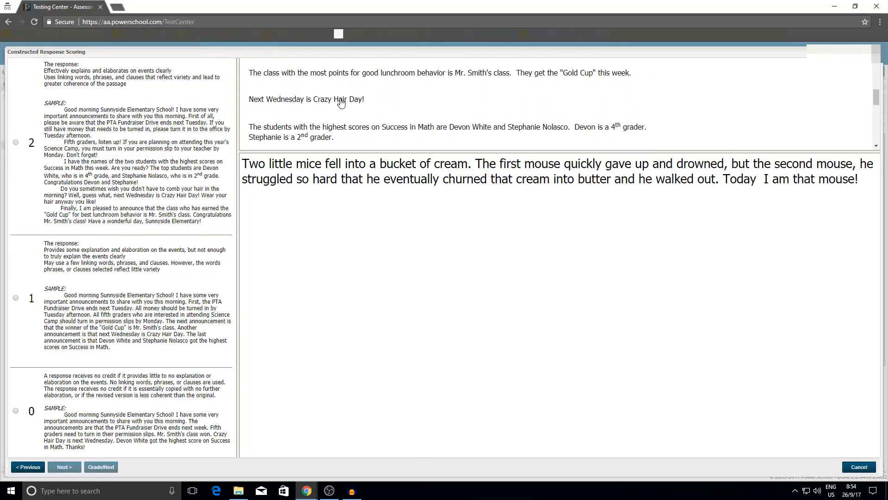
pyautogui.scroll(4, 341, 105)
pyautogui.scroll(-4, 342, 106)
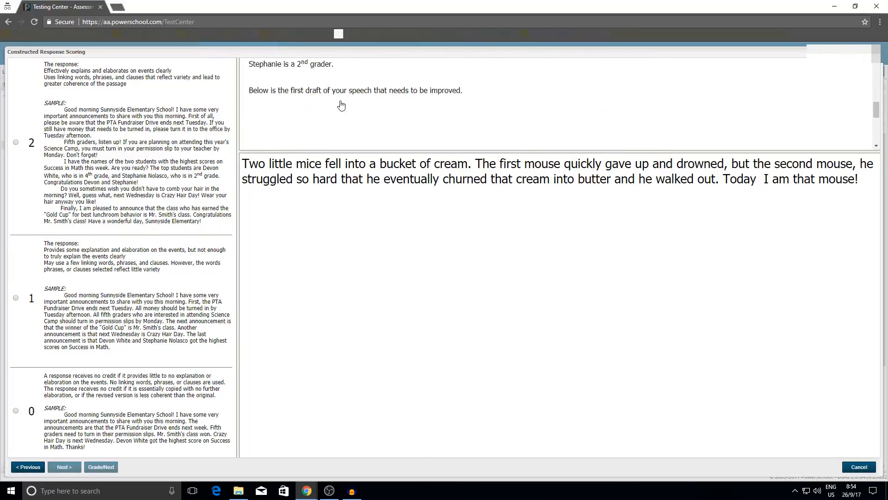
pyautogui.scroll(-3, 342, 105)
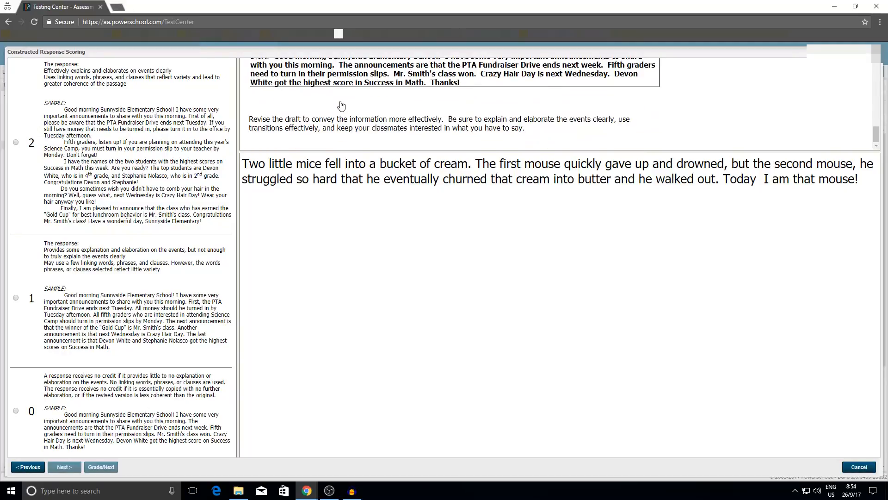
pyautogui.scroll(10, 342, 106)
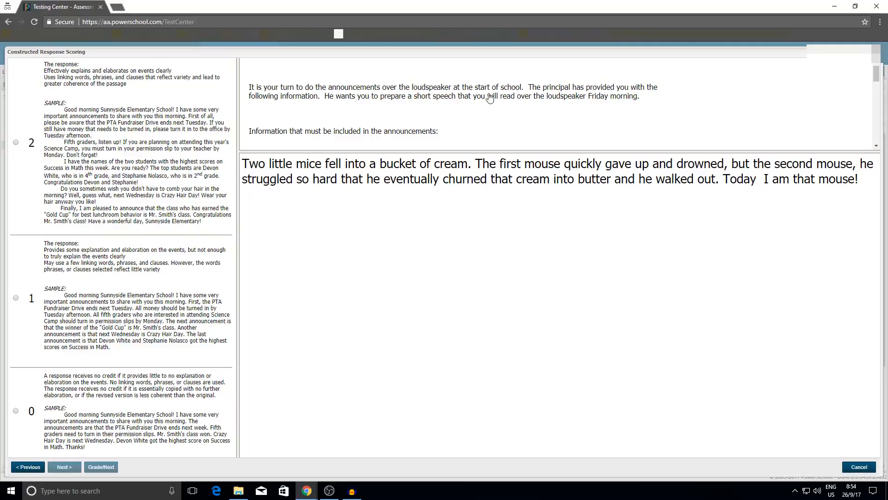
pyautogui.scroll(-3, 490, 106)
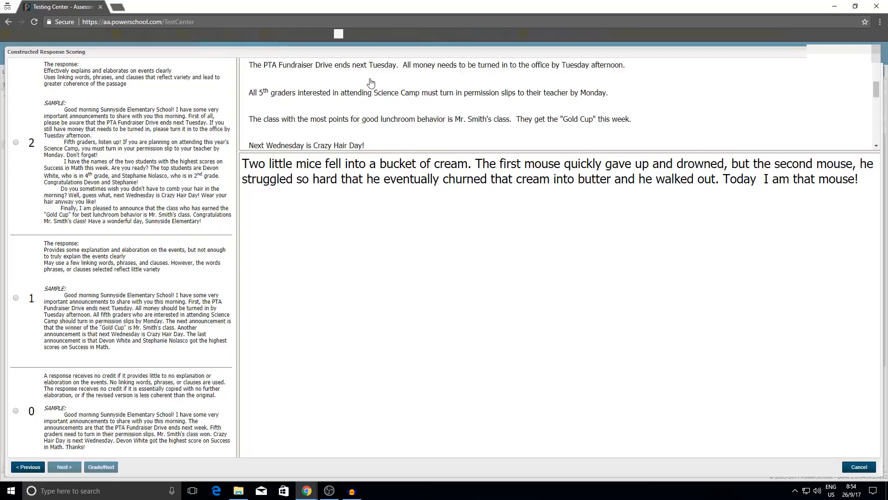
pyautogui.scroll(-1, 309, 121)
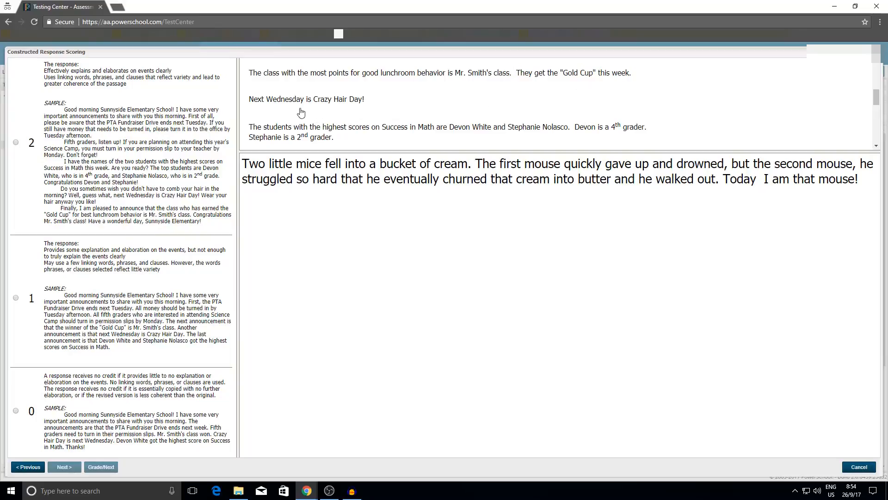
pyautogui.scroll(-3, 353, 120)
pyautogui.scroll(3, 353, 119)
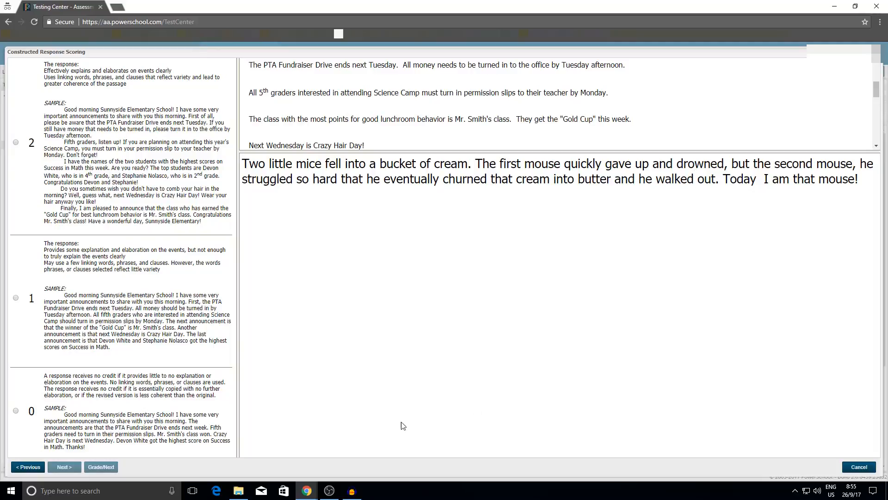
pyautogui.click(16, 411)
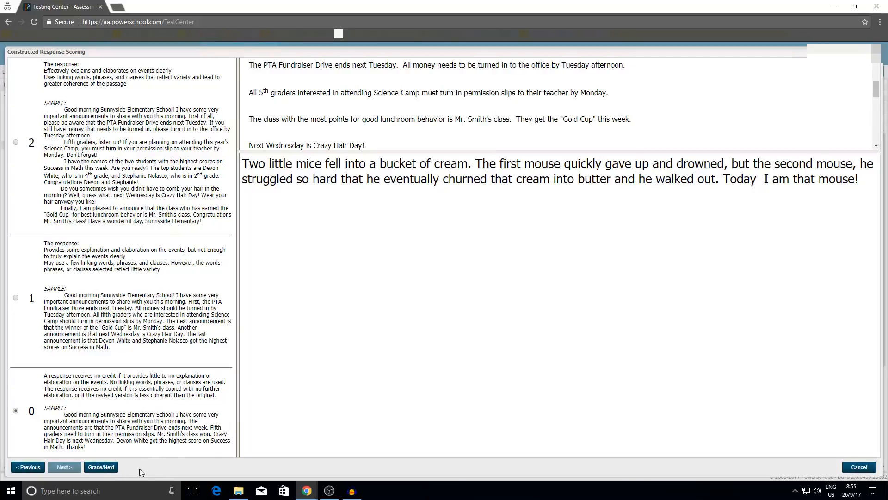
pyautogui.click(102, 467)
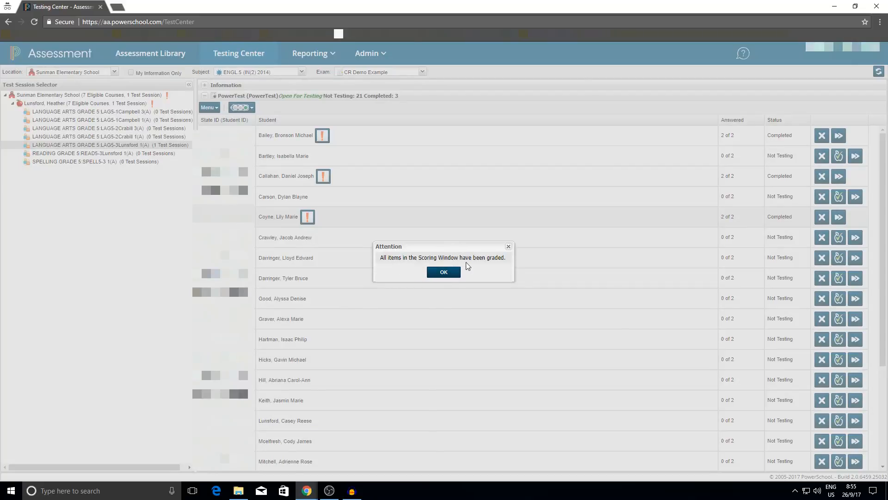
pyautogui.click(444, 273)
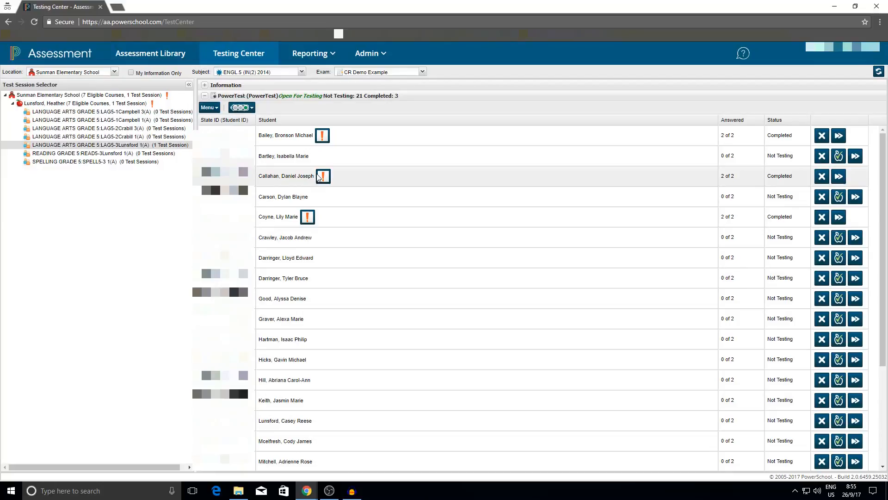
pyautogui.click(308, 220)
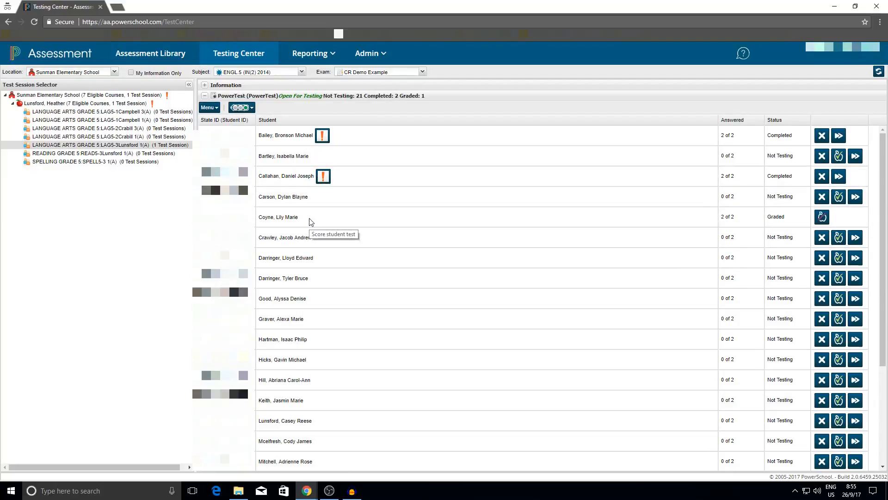